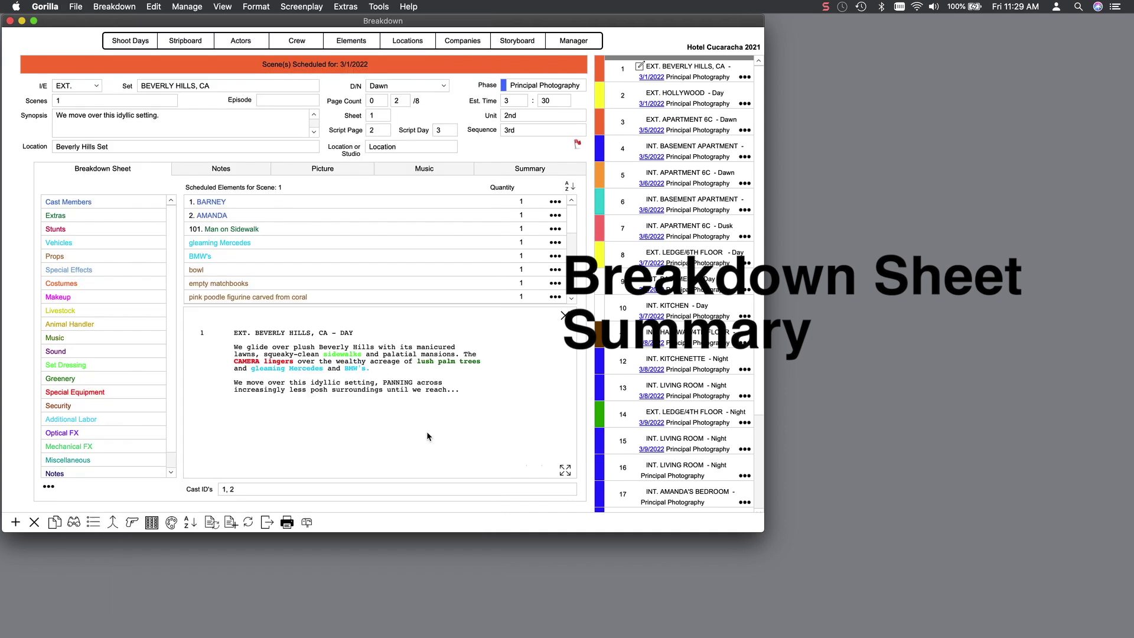
Open the breakdown sheet boxes for scene 1, move them aside, and look through the scene's scheduled elements for comparison
{"action": "left_click", "coordinate": [745, 77]}
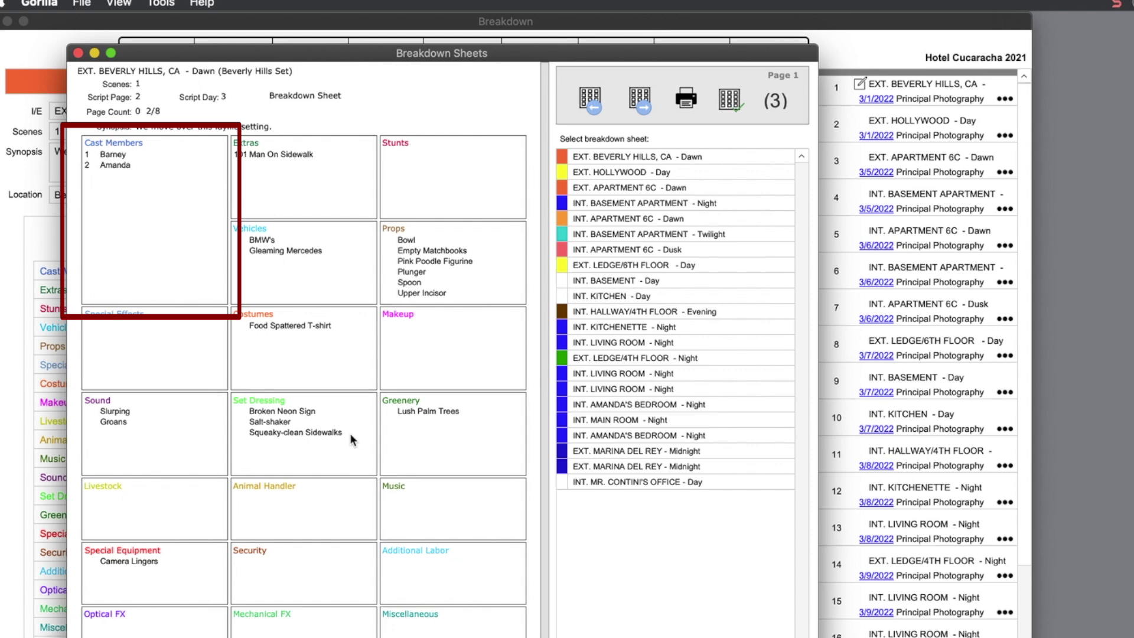
{"action": "mouse_move", "coordinate": [267, 54]}
{"action": "left_mouse_down"}
{"action": "mouse_move", "coordinate": [532, 92]}
{"action": "mouse_move", "coordinate": [762, 94]}
{"action": "left_mouse_up"}
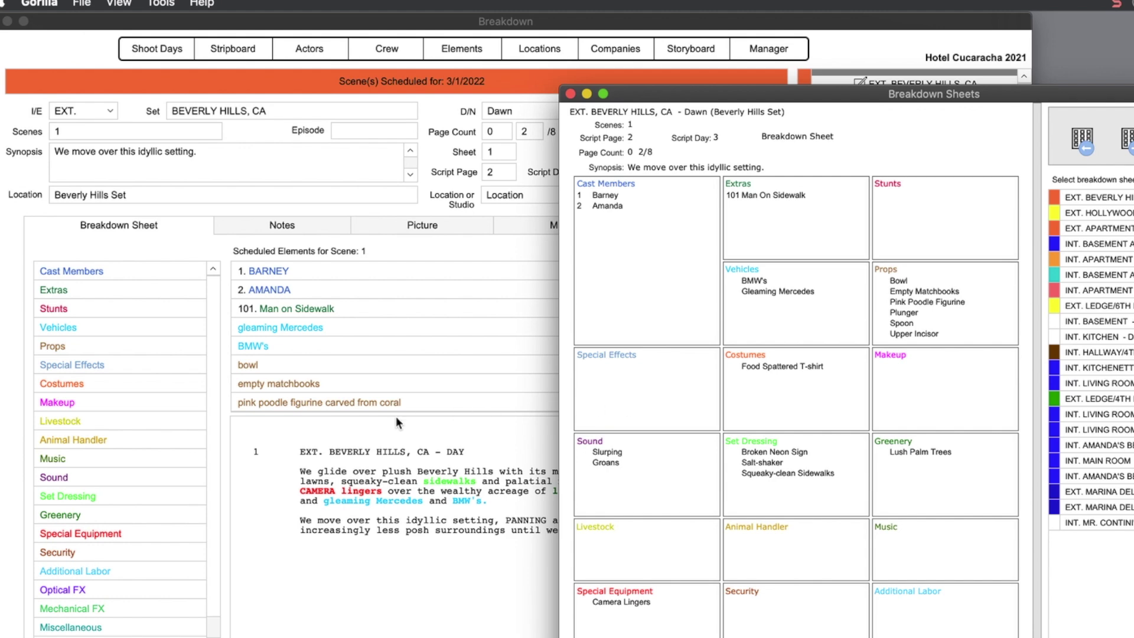
{"action": "left_click", "coordinate": [356, 424]}
{"action": "scroll", "coordinate": [377, 338], "scroll_direction": "down", "scroll_amount": 6}
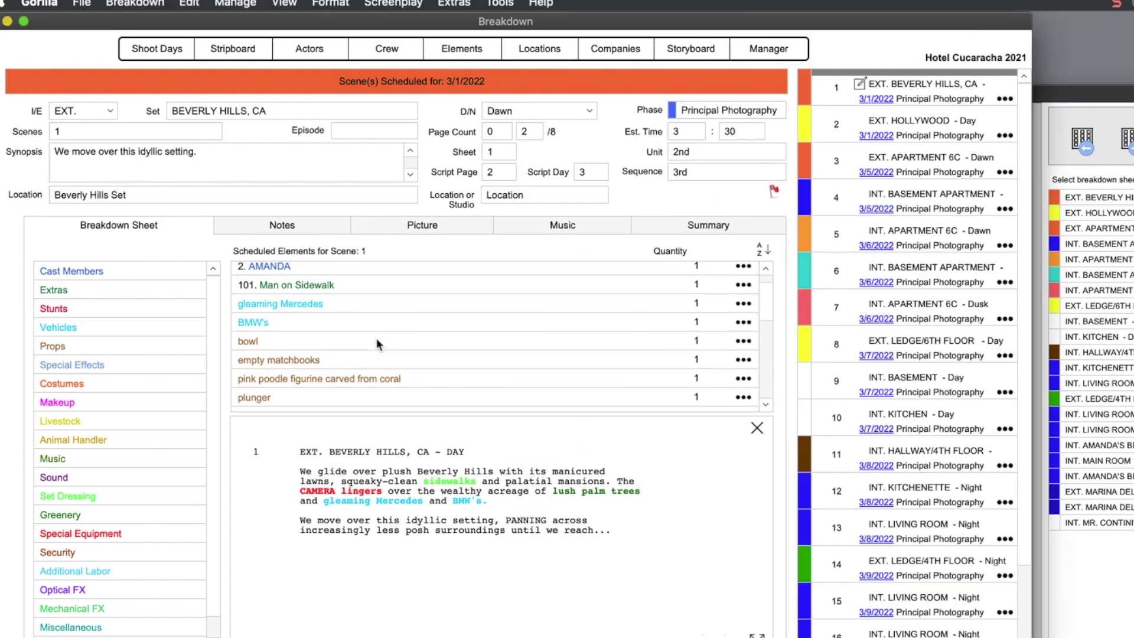
{"action": "scroll", "coordinate": [377, 341], "scroll_direction": "down", "scroll_amount": 1}
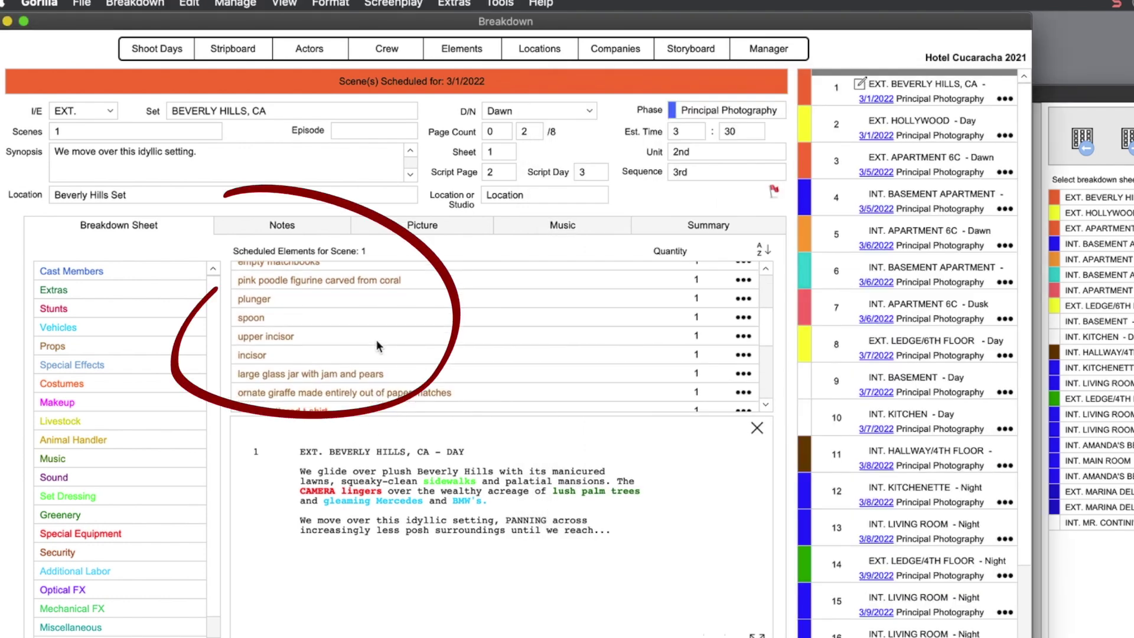
View page 2 of scene 1's breakdown sheet for the overflow props and return to page 1
{"action": "left_click", "coordinate": [1112, 534]}
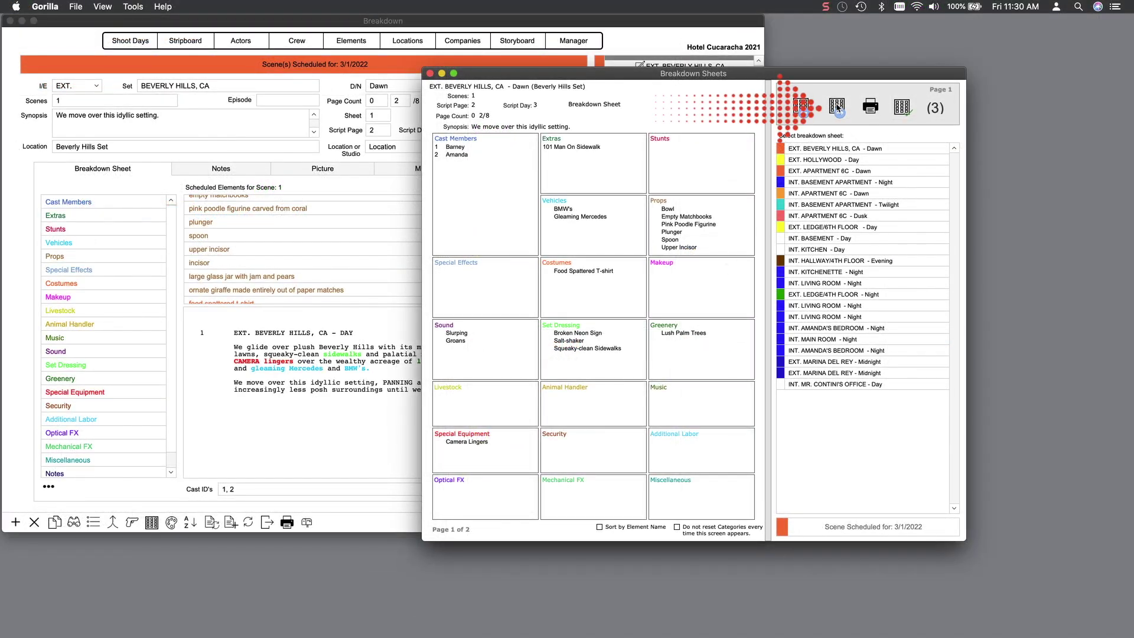
{"action": "left_click", "coordinate": [837, 107]}
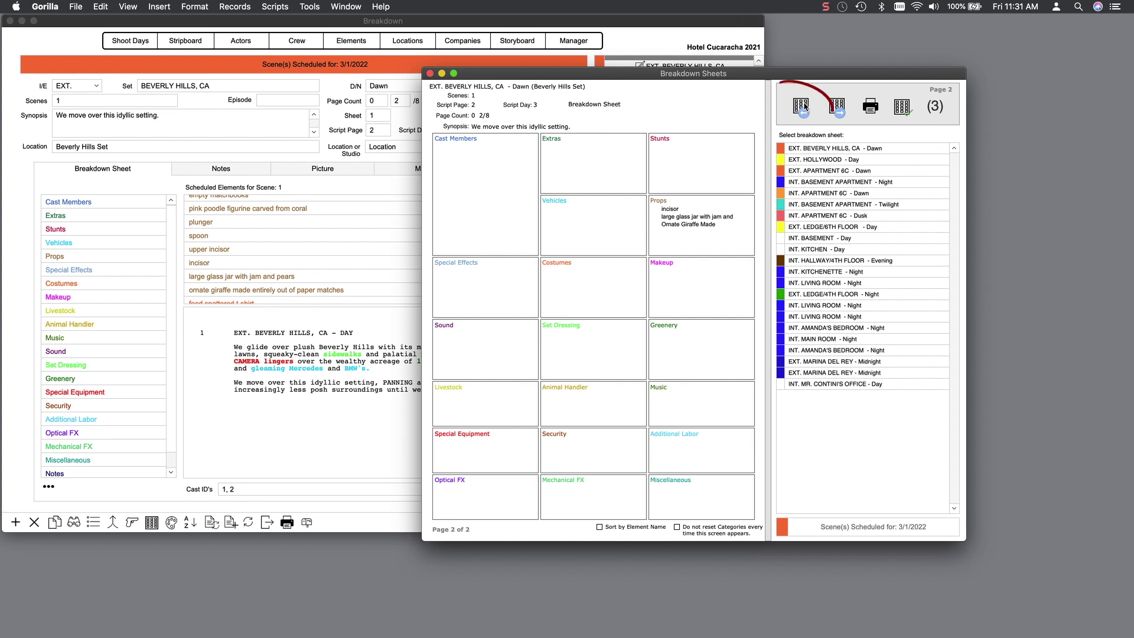
{"action": "left_click", "coordinate": [812, 106]}
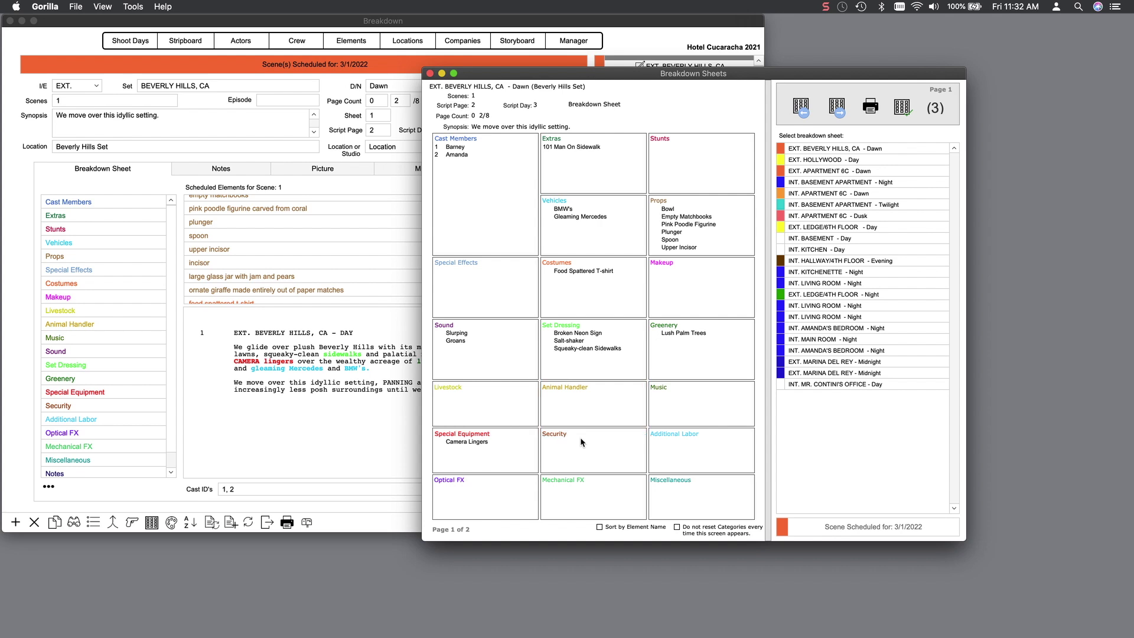
Replace the Animal Handler box on scene 1's breakdown sheet with the Military Weapons category
{"action": "left_click", "coordinate": [289, 424]}
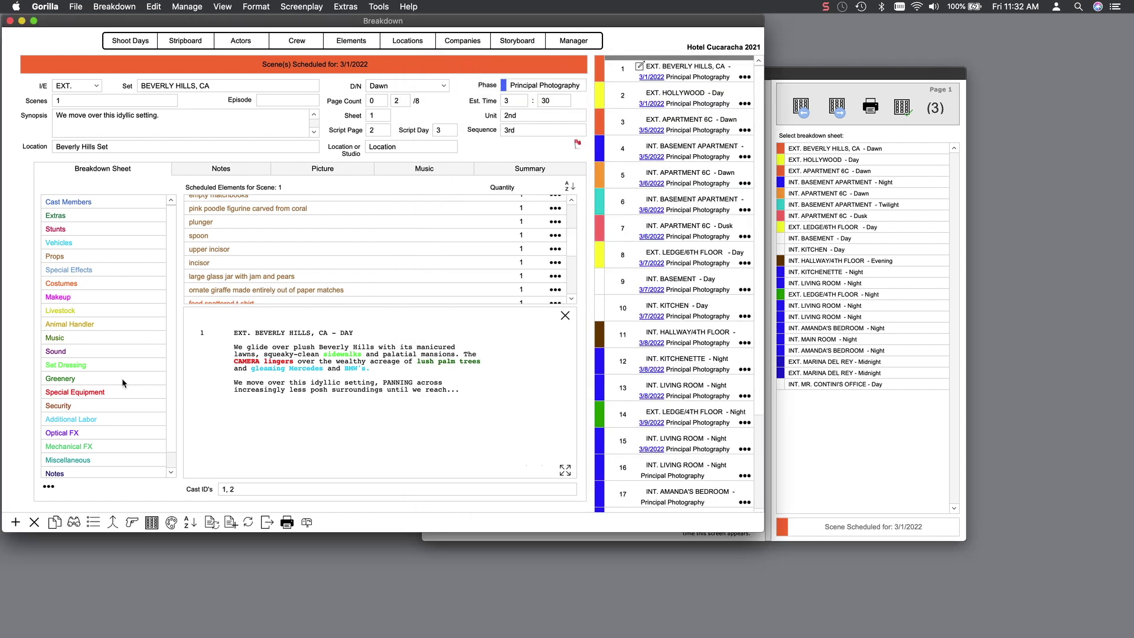
{"action": "scroll", "coordinate": [122, 378], "scroll_direction": "down", "scroll_amount": 1}
{"action": "scroll", "coordinate": [285, 276], "scroll_direction": "down", "scroll_amount": 6}
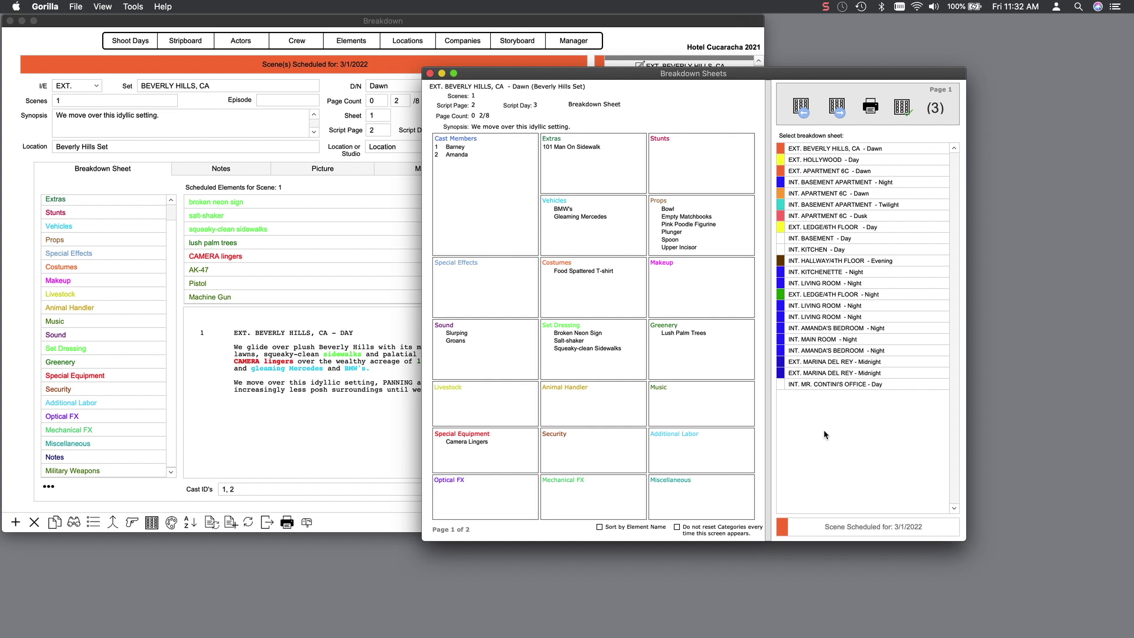
{"action": "left_click", "coordinate": [594, 404]}
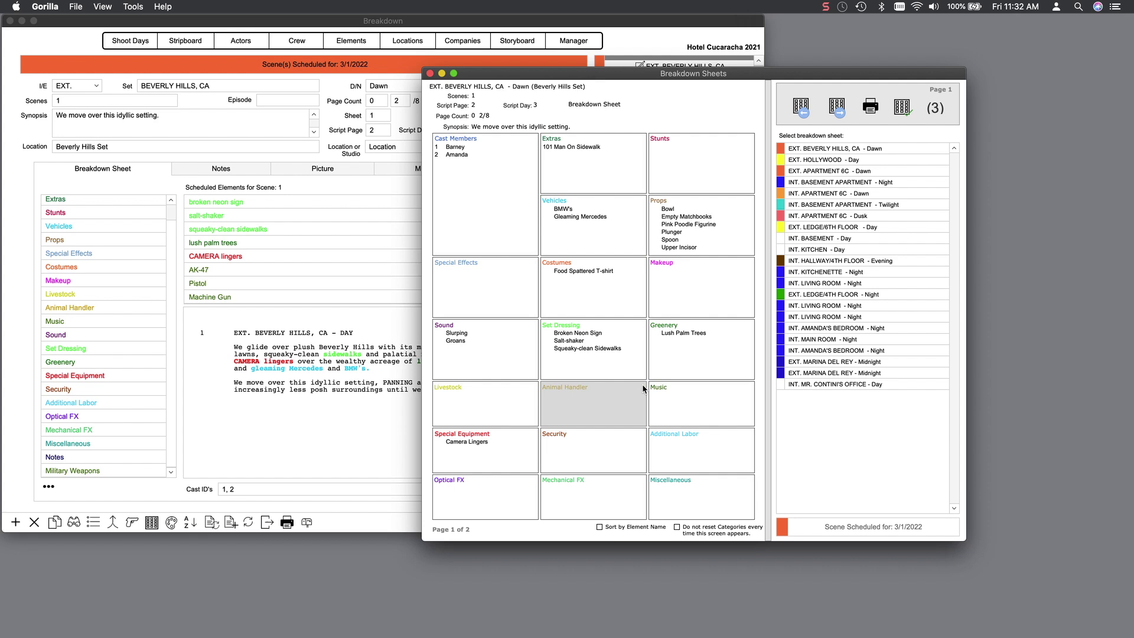
{"action": "left_click", "coordinate": [696, 393]}
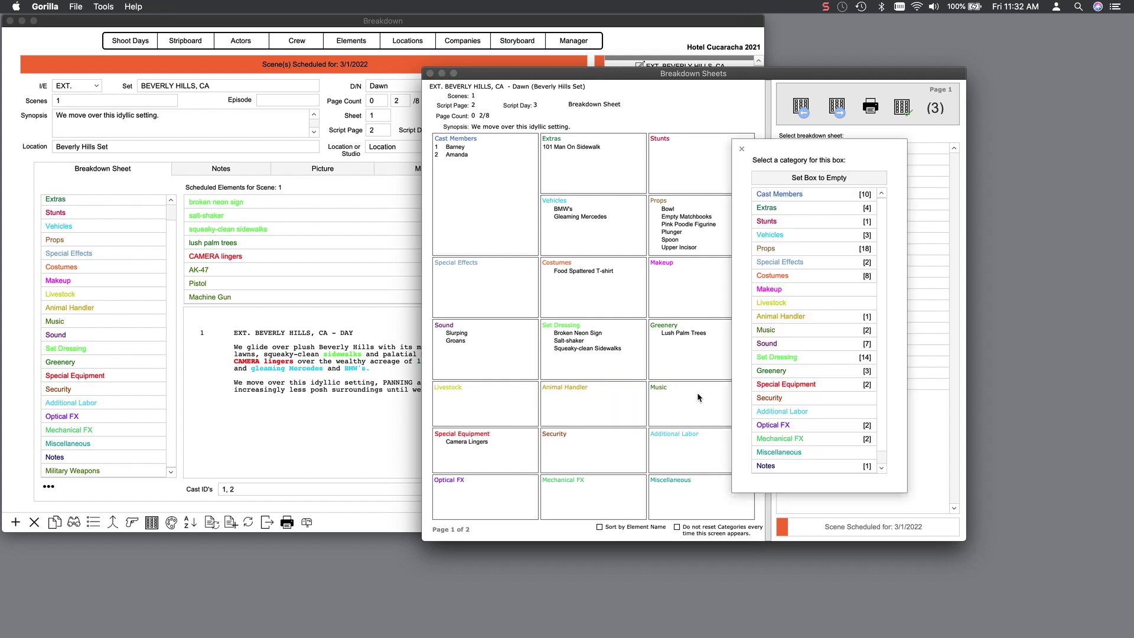
{"action": "scroll", "coordinate": [819, 424], "scroll_direction": "down", "scroll_amount": 1}
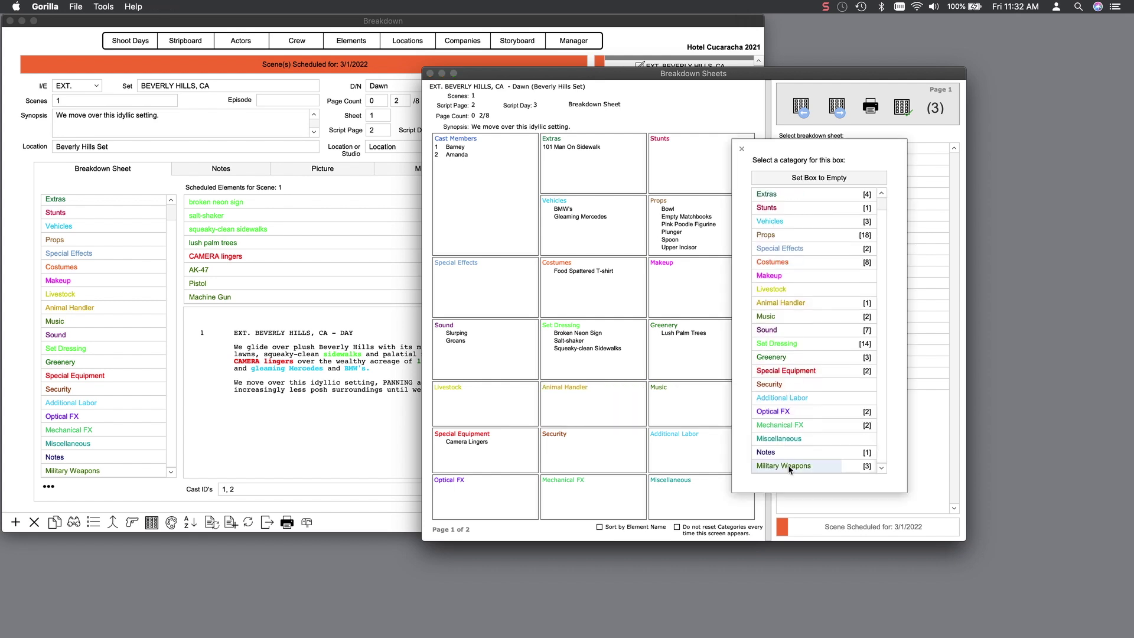
{"action": "key", "text": "Return"}
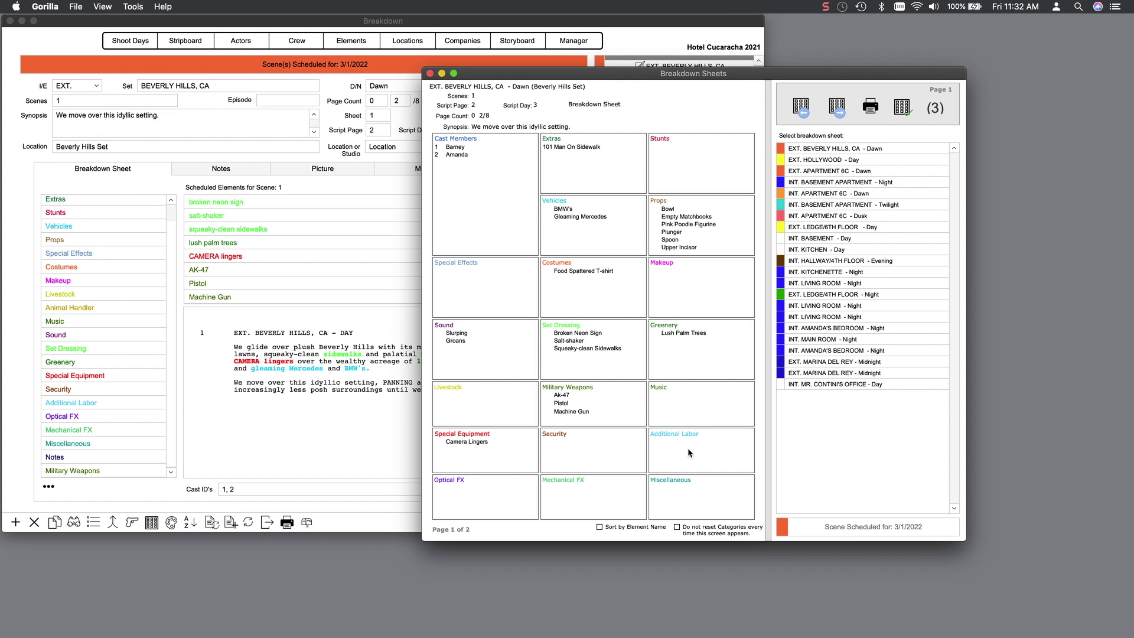
Review the print options for the boxed breakdown sheet and the breakdown summary, and close the breakdown sheets
{"action": "left_click", "coordinate": [870, 107]}
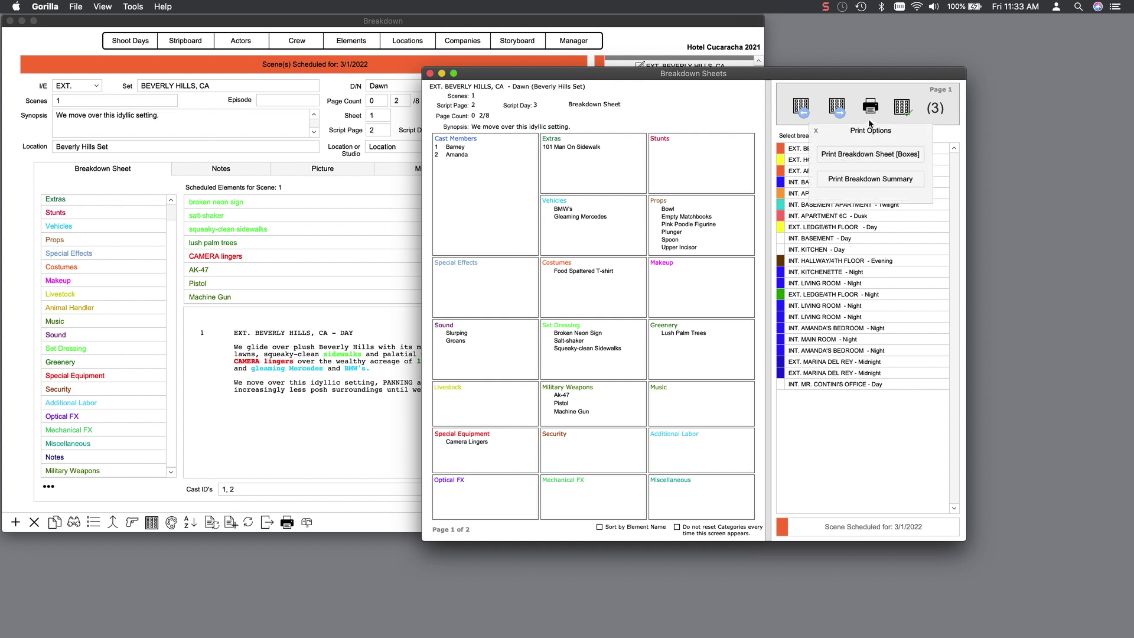
{"action": "left_click", "coordinate": [914, 158]}
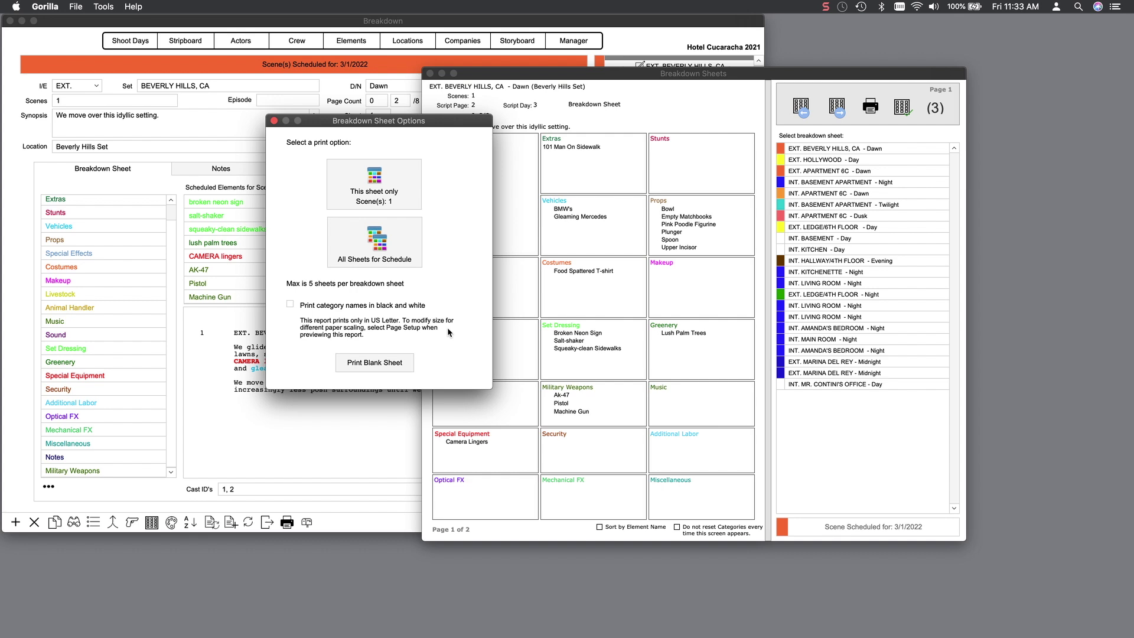
{"action": "left_click", "coordinate": [274, 120]}
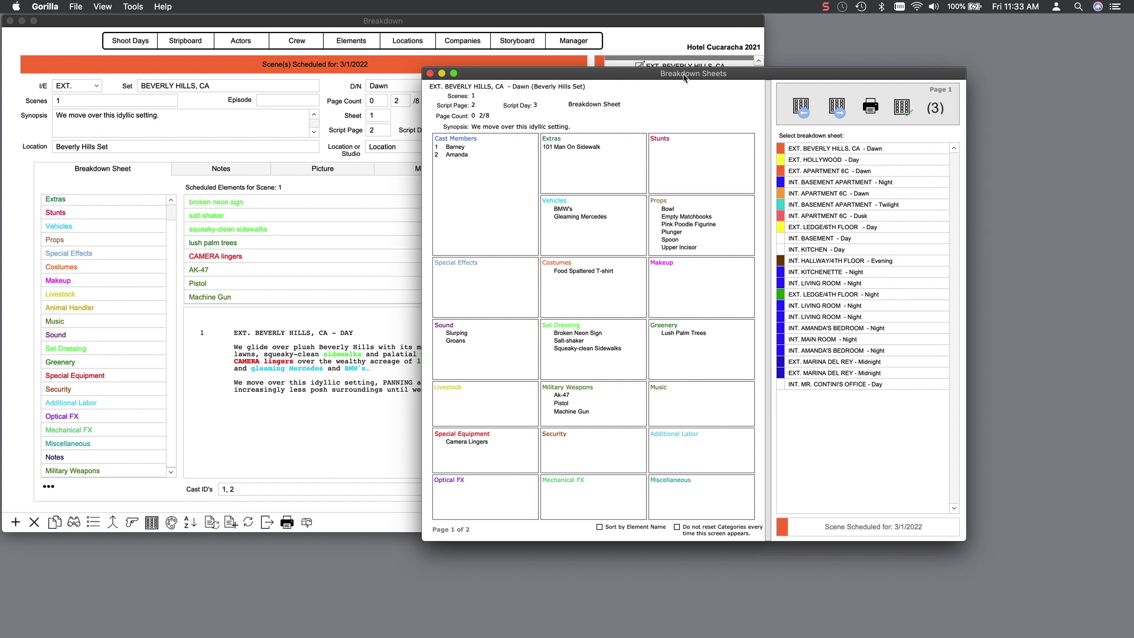
{"action": "left_click", "coordinate": [871, 109]}
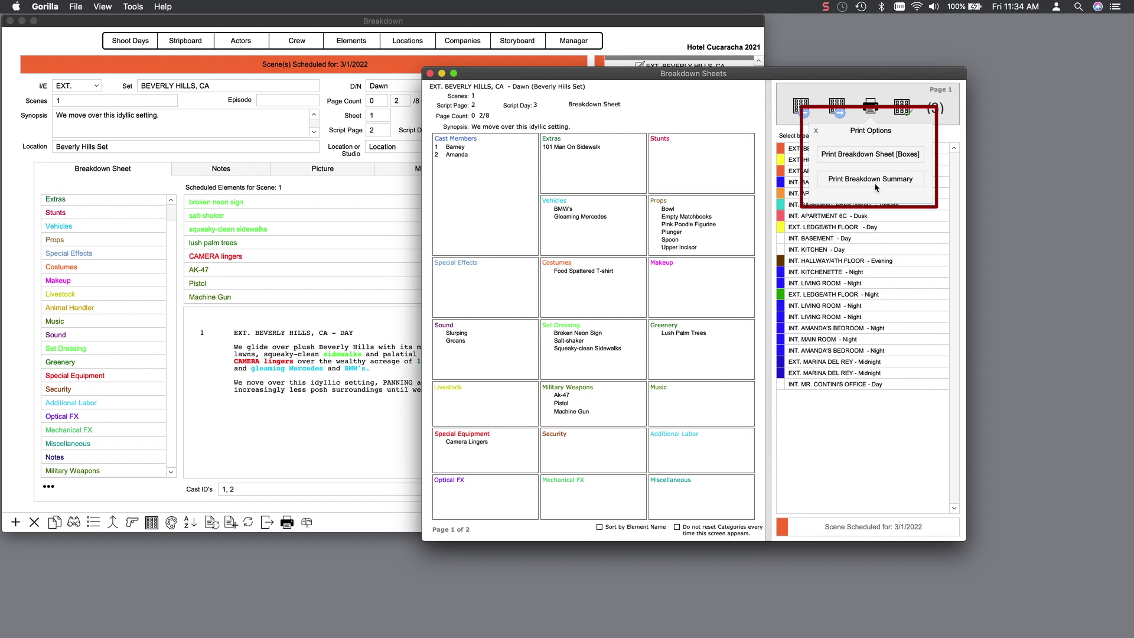
{"action": "left_click", "coordinate": [430, 73]}
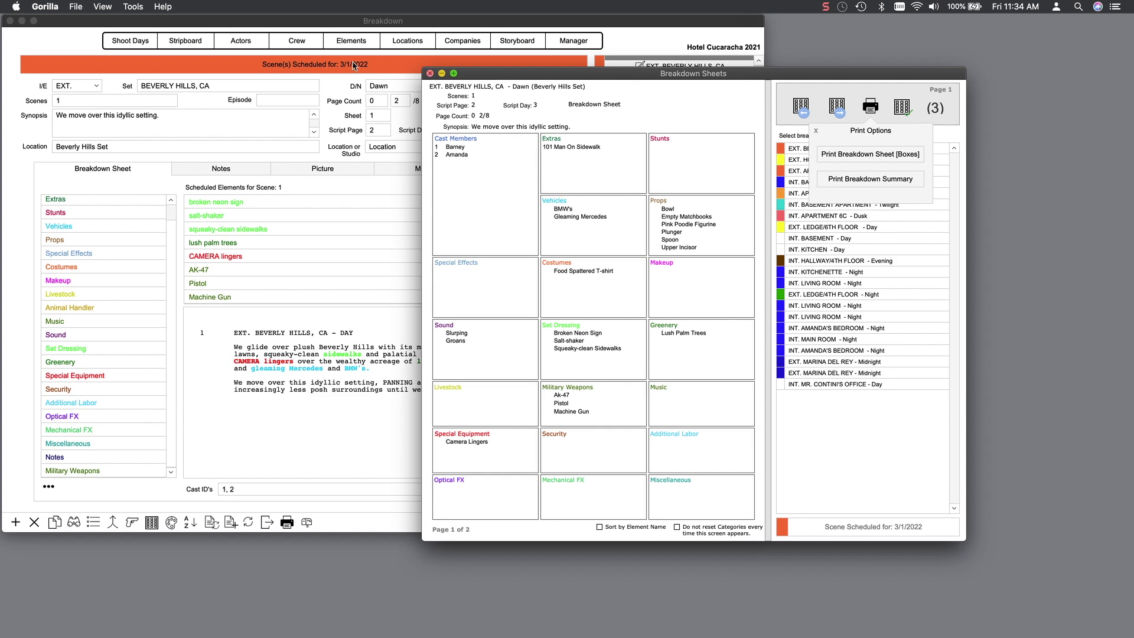
Generate a preview of the Breakdown Sheet Summary report from the Scheduling module
{"action": "left_click", "coordinate": [71, 6]}
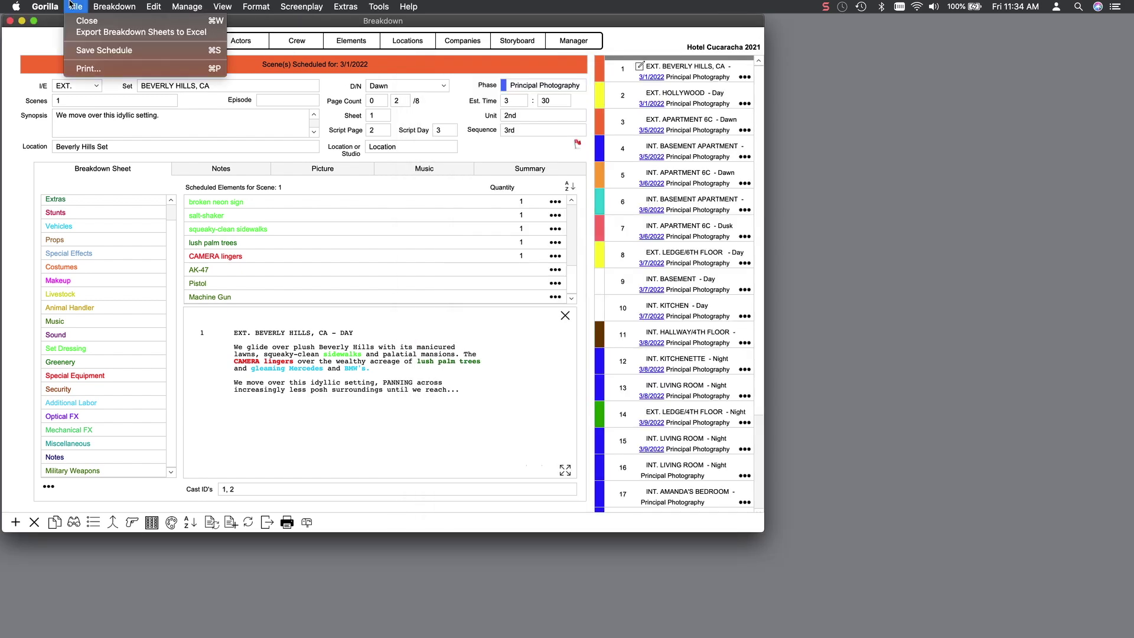
{"action": "left_click", "coordinate": [83, 69]}
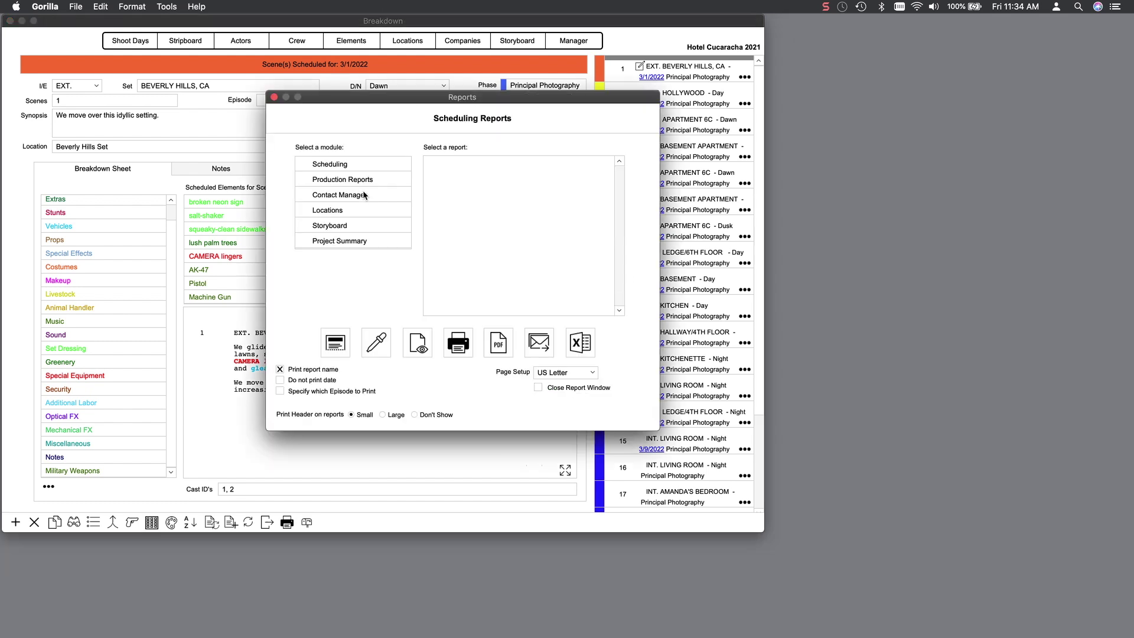
{"action": "left_click", "coordinate": [326, 167]}
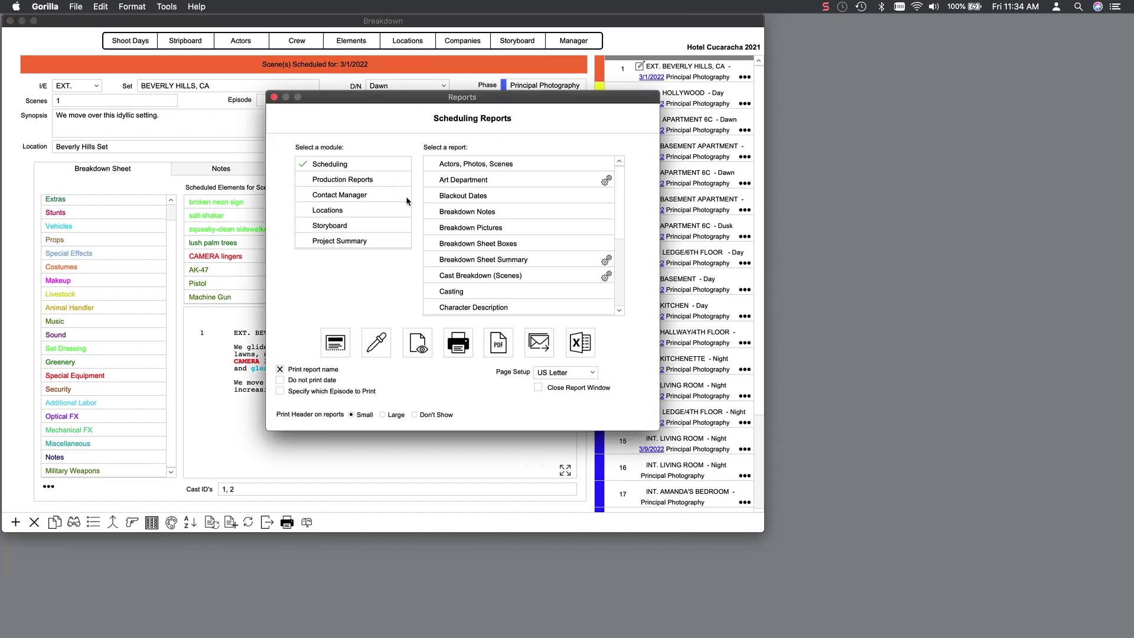
{"action": "left_click", "coordinate": [484, 261]}
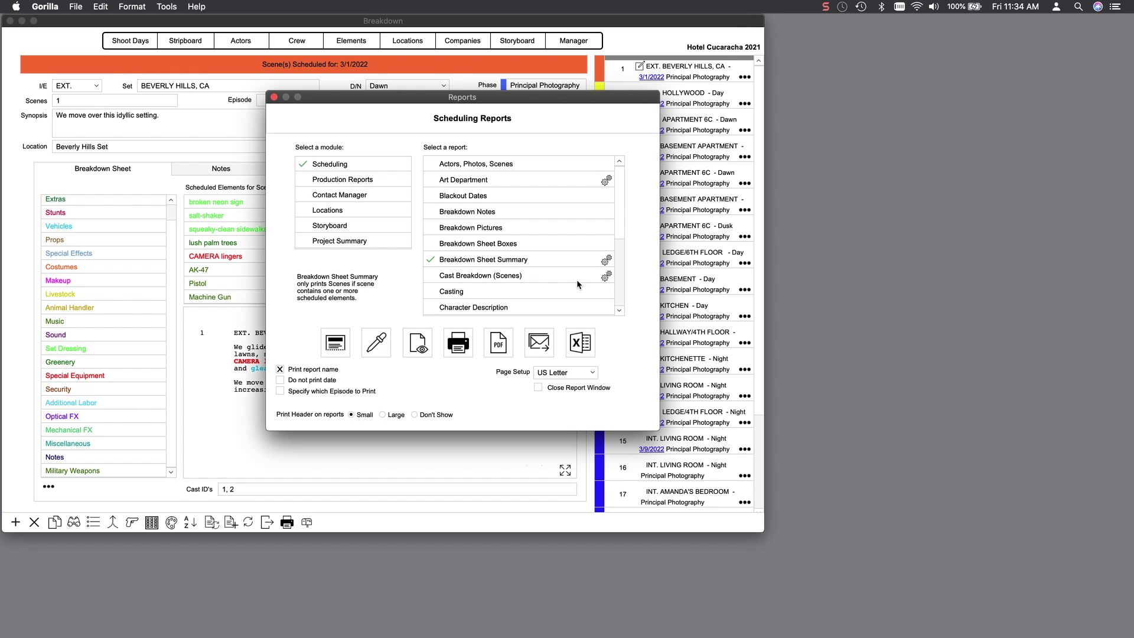
{"action": "left_click", "coordinate": [419, 345]}
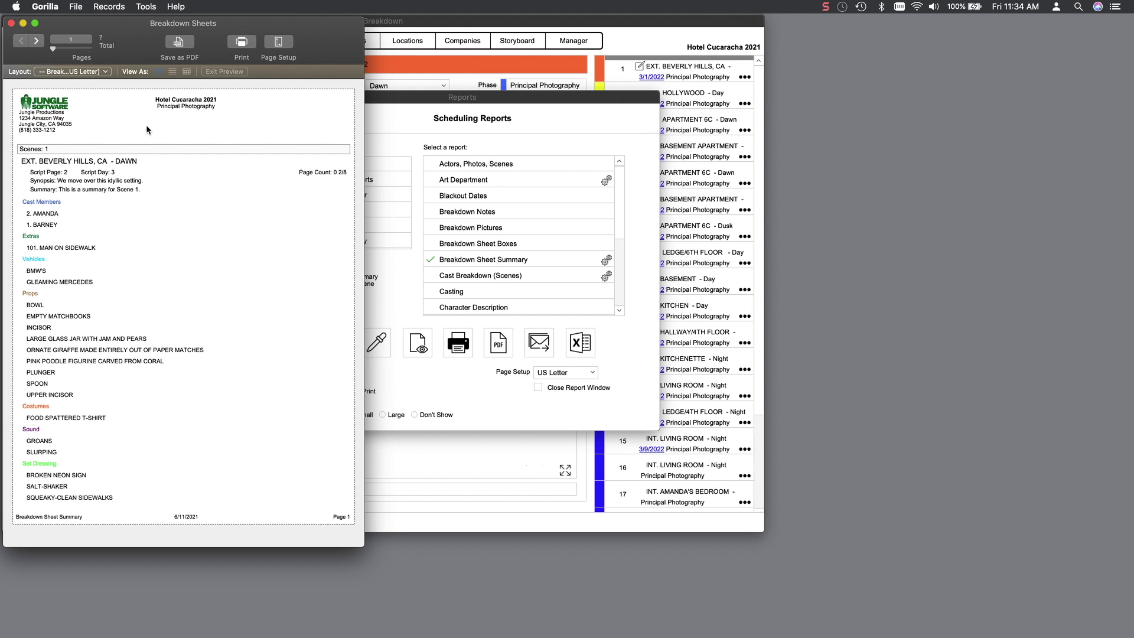
Page through the summary report preview up to page 3 and close it
{"action": "left_click", "coordinate": [37, 42]}
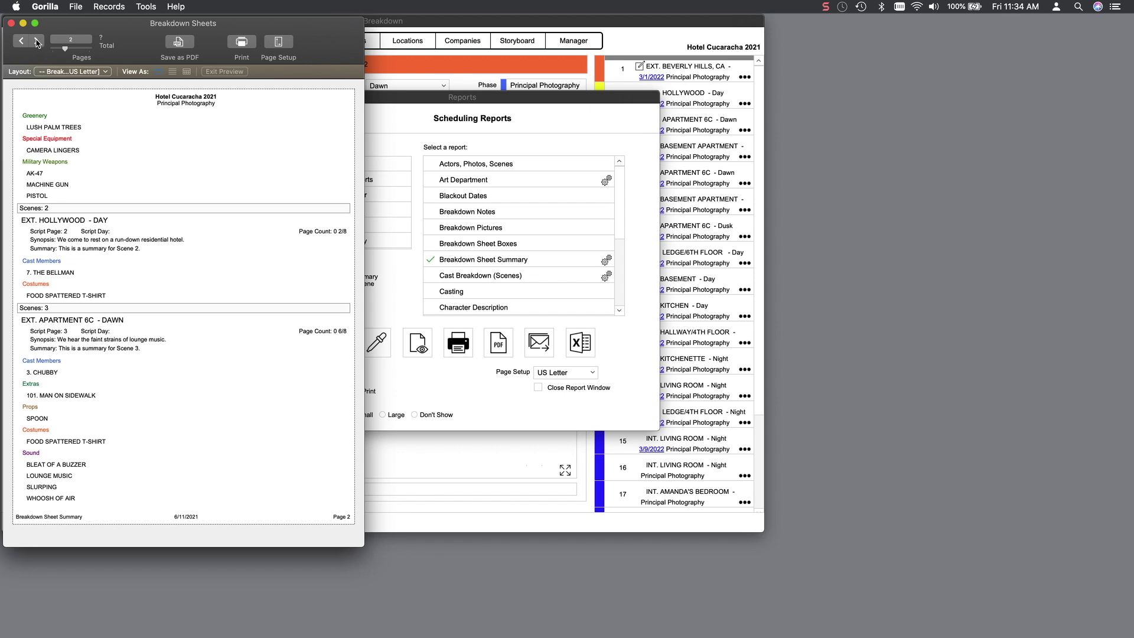
{"action": "left_click", "coordinate": [36, 41]}
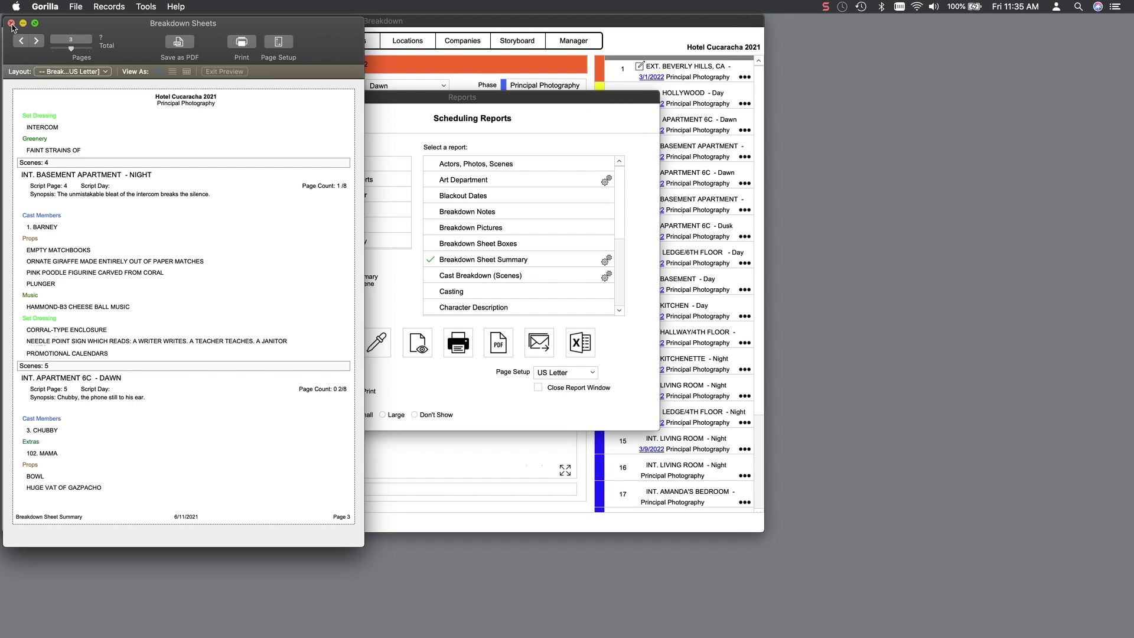
{"action": "left_click", "coordinate": [11, 24]}
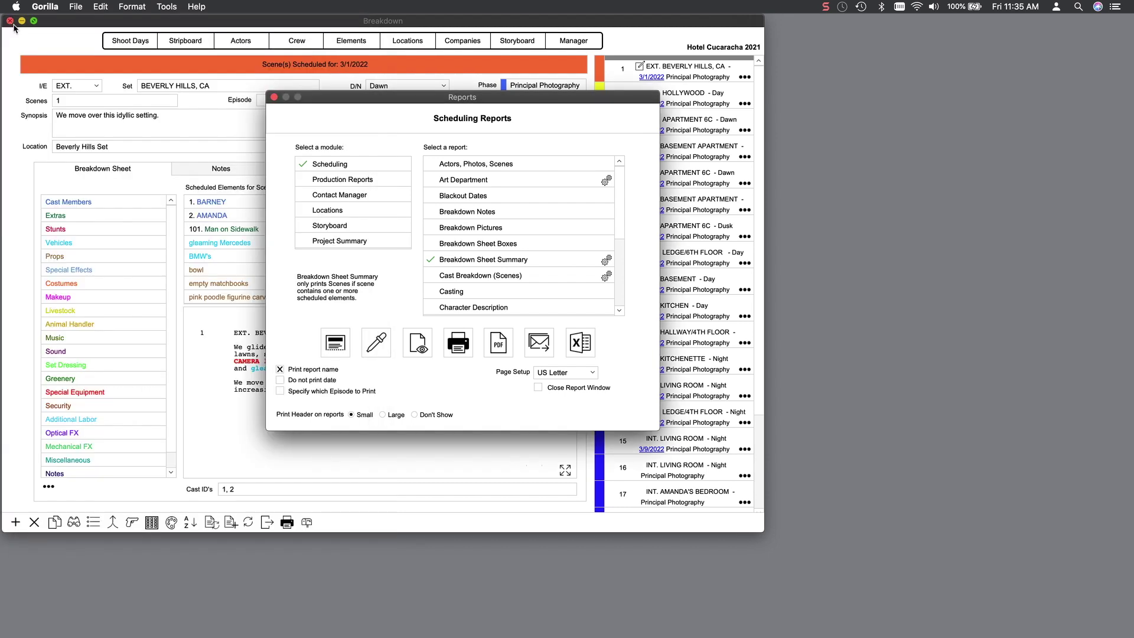
Review the Breakdown Sheet Summary print options, trying the page break between scenes setting, and close the reports
{"action": "left_click", "coordinate": [607, 262]}
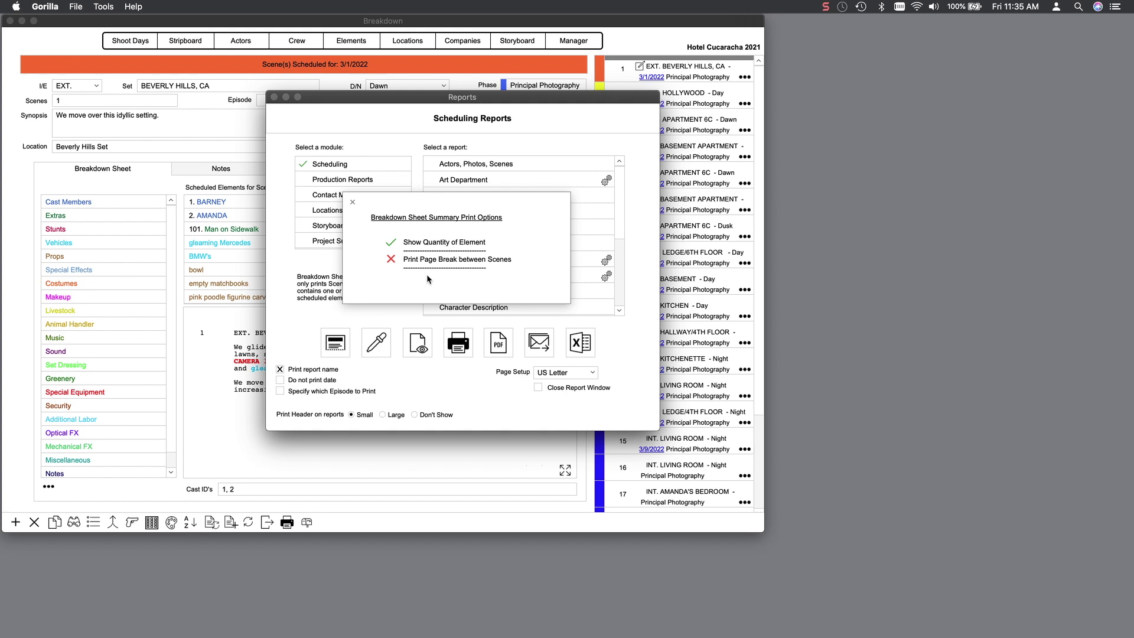
{"action": "left_click", "coordinate": [391, 258]}
{"action": "left_click", "coordinate": [392, 262]}
{"action": "left_click", "coordinate": [352, 203]}
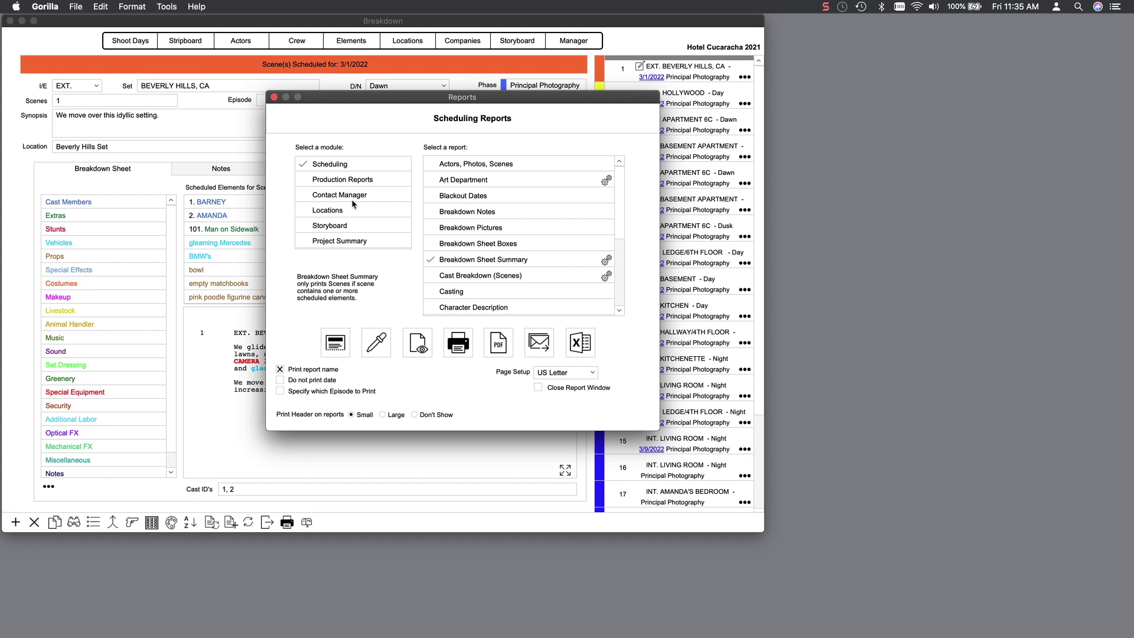
{"action": "left_click", "coordinate": [274, 97]}
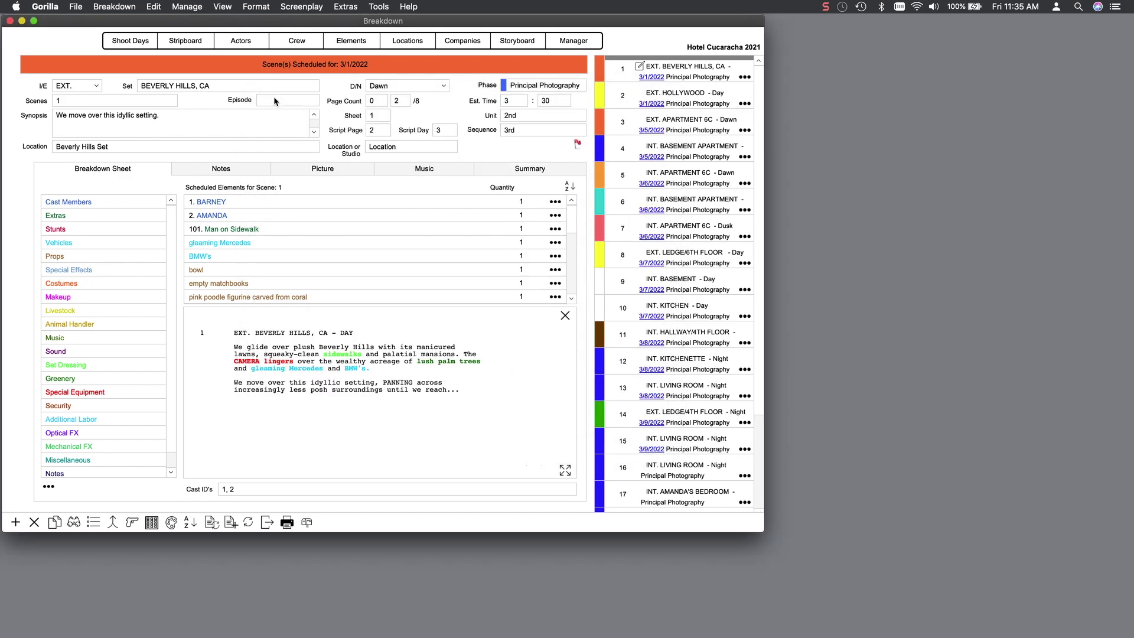